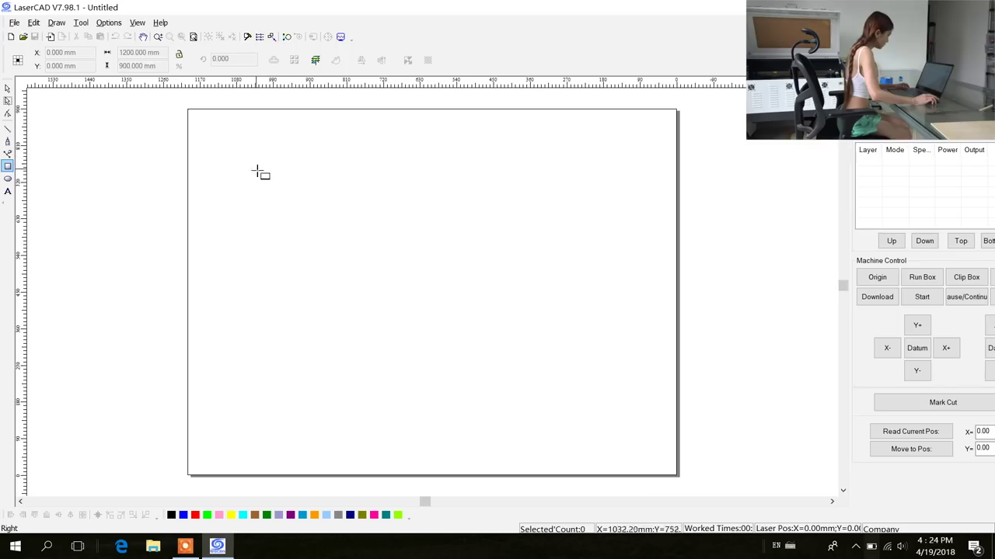
Draw a rectangle near the work area's upper-left corner and size it to 20 mm by 20 mm
double_click(160, 53)
text(2)
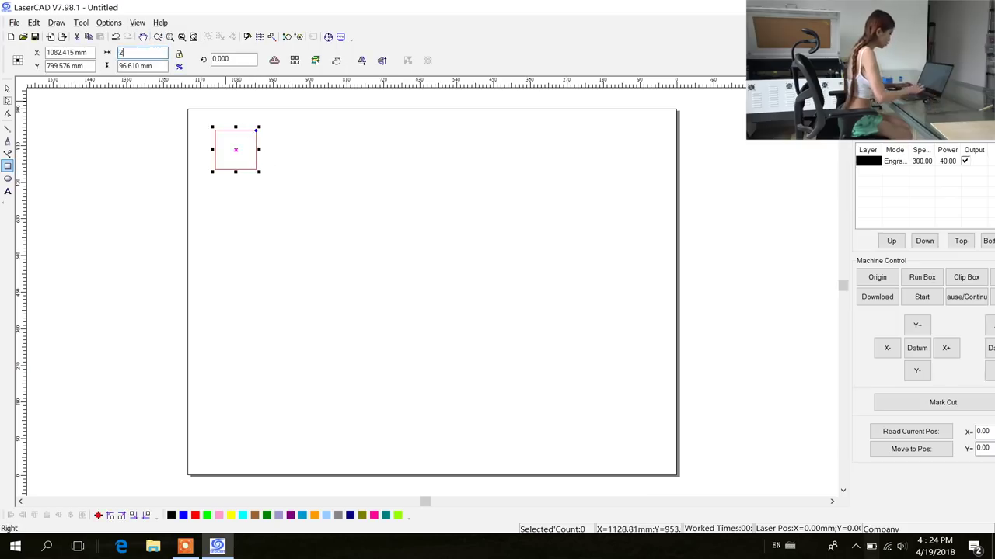
text(0)
key(Tab)
text(20)
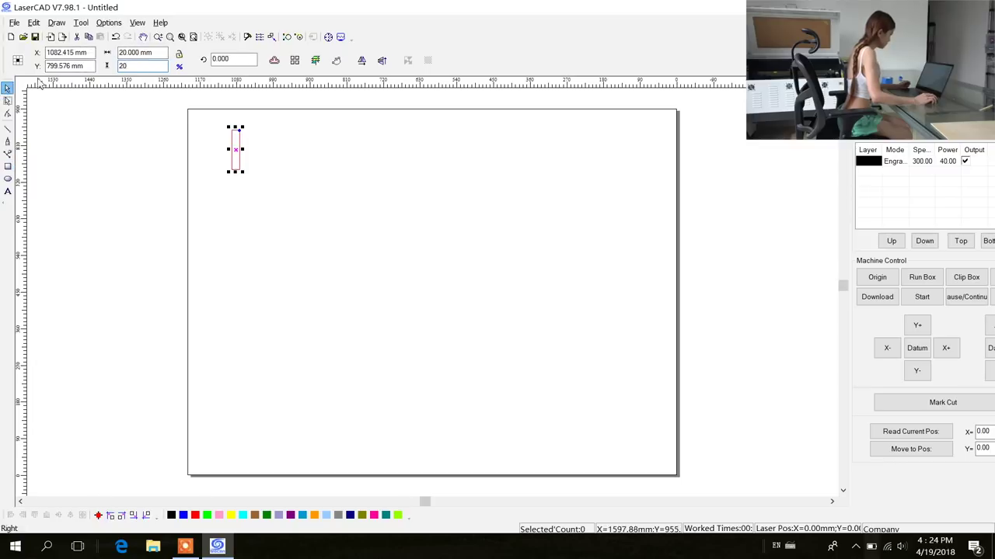
Array clone the square into a single downward column of 5, with a Y offset of 2 mm
click(81, 23)
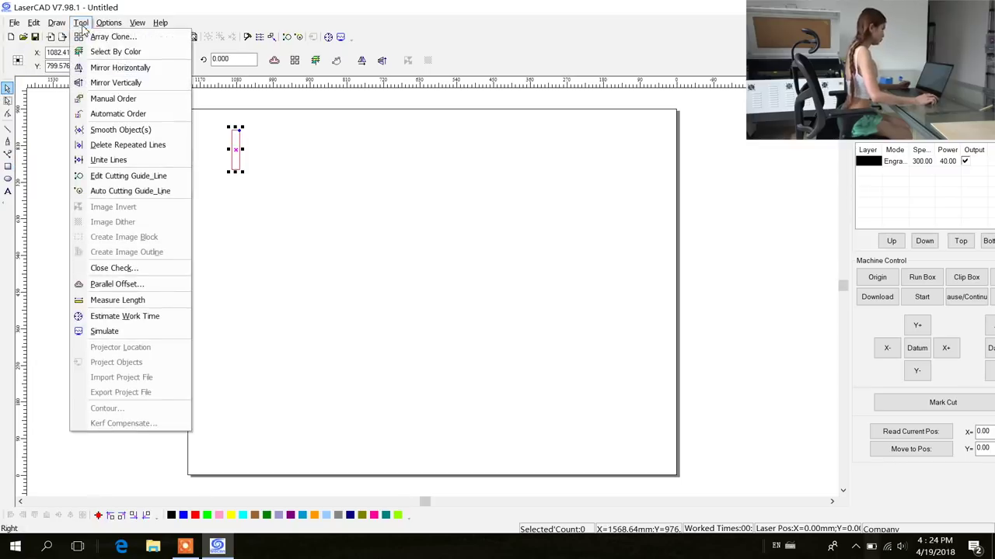
click(101, 38)
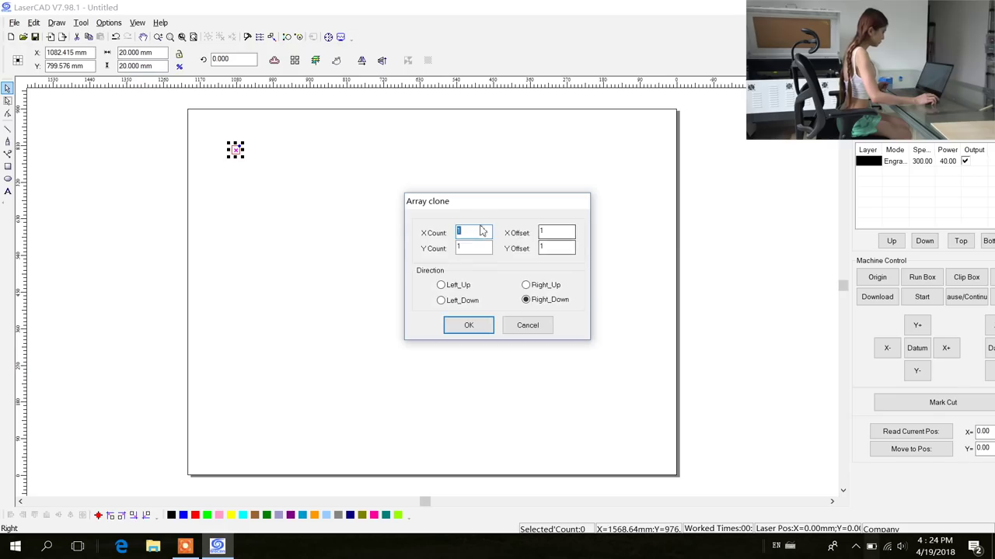
text(5)
key(Tab)
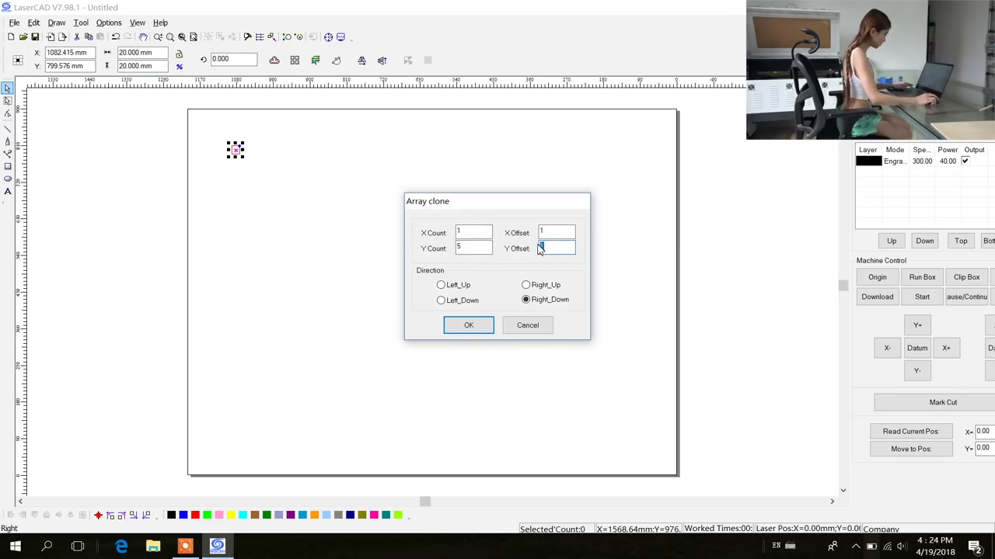
click(473, 325)
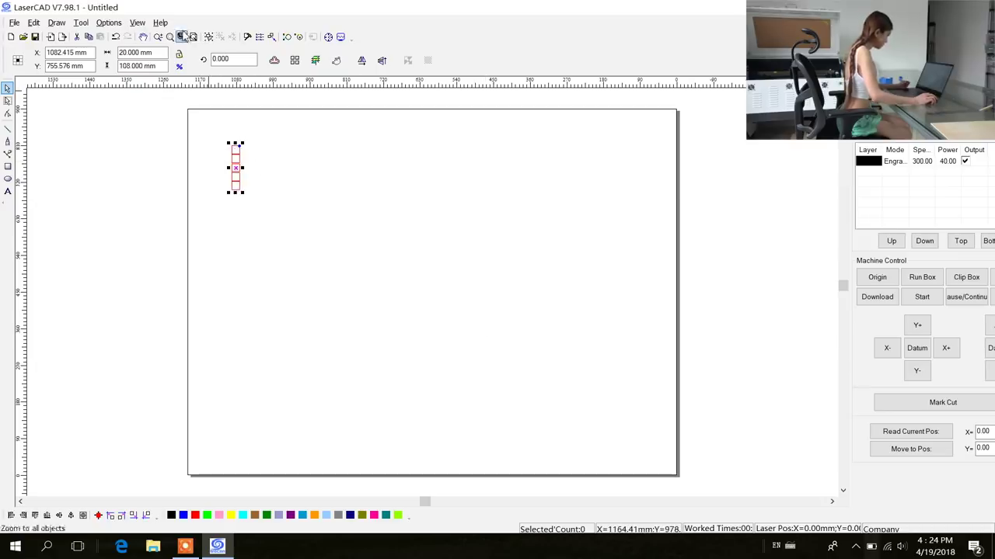
Select only the first square at the top of the column
click(157, 37)
click(238, 155)
click(235, 159)
click(236, 159)
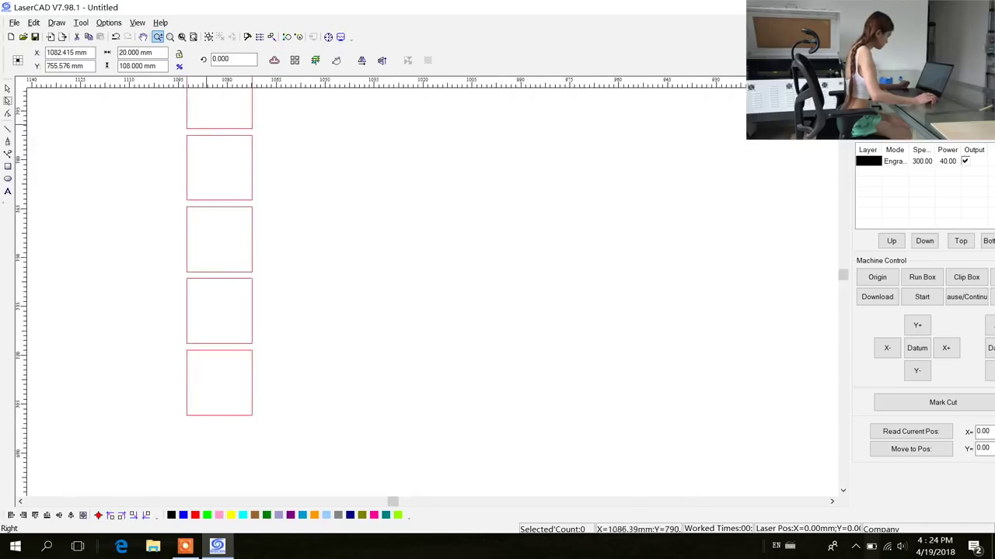
click(195, 129)
click(7, 88)
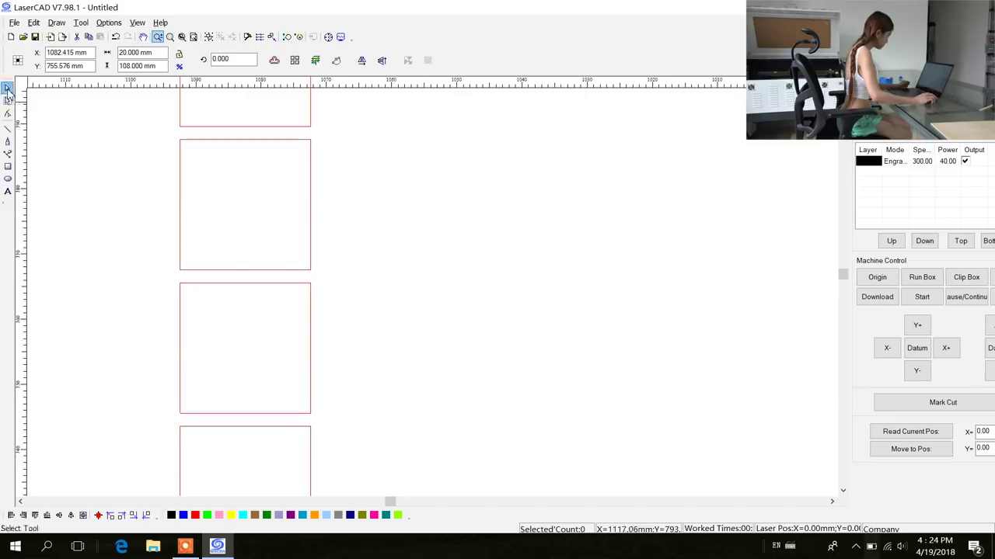
scroll(427, 291, up, 5)
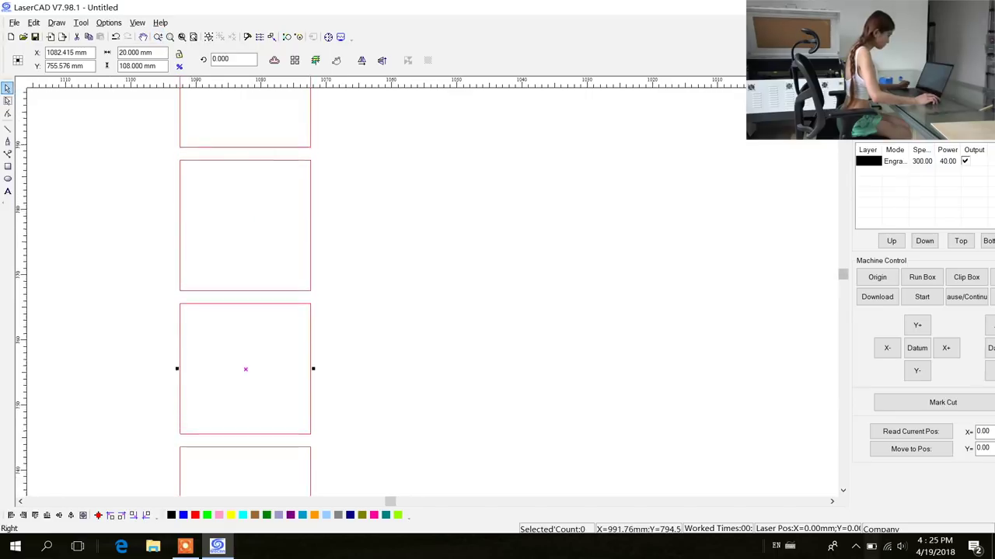
scroll(692, 197, up, 3)
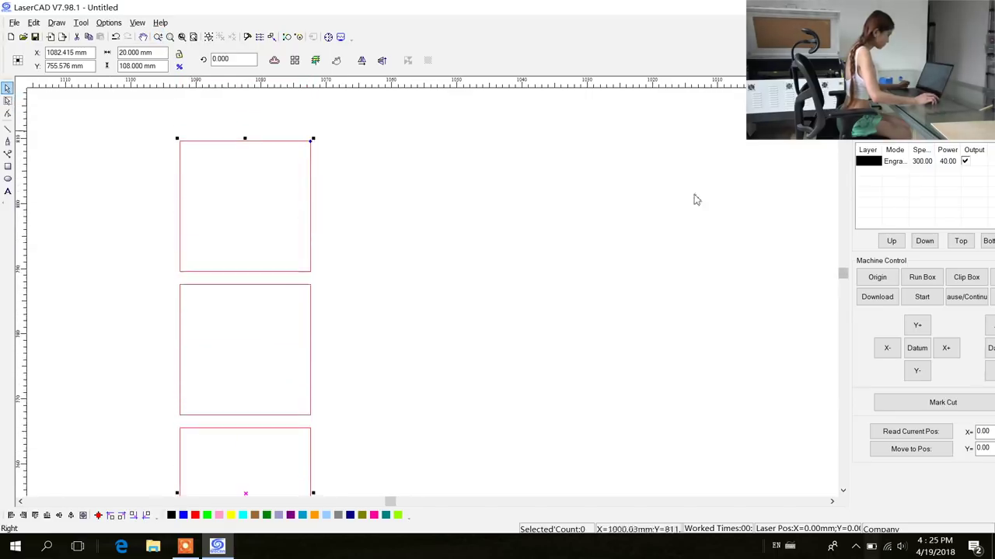
click(187, 163)
drag(155, 135, 345, 282)
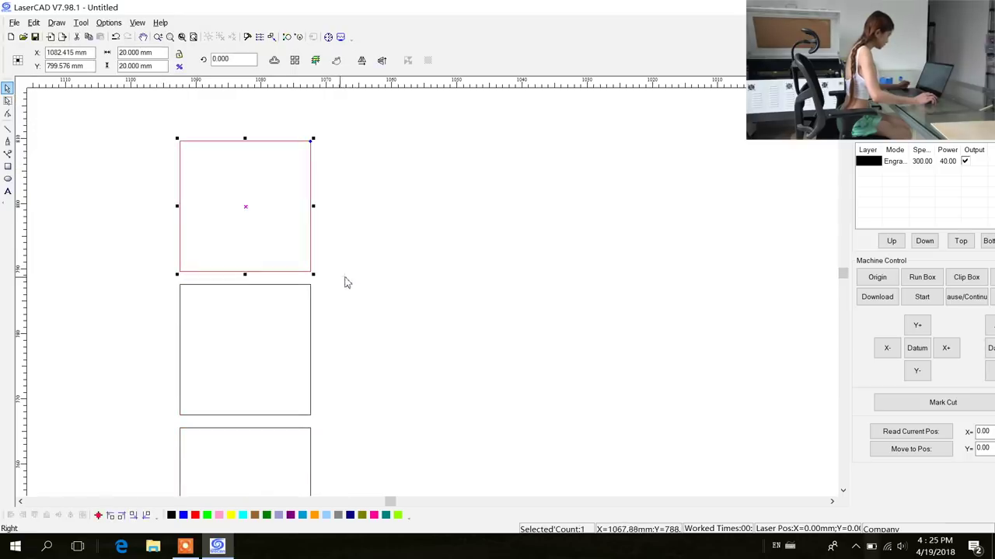
Set the black layer to Cut mode with 80% maximum power, 70% minimum power and a speed of 100
double_click(910, 162)
click(575, 64)
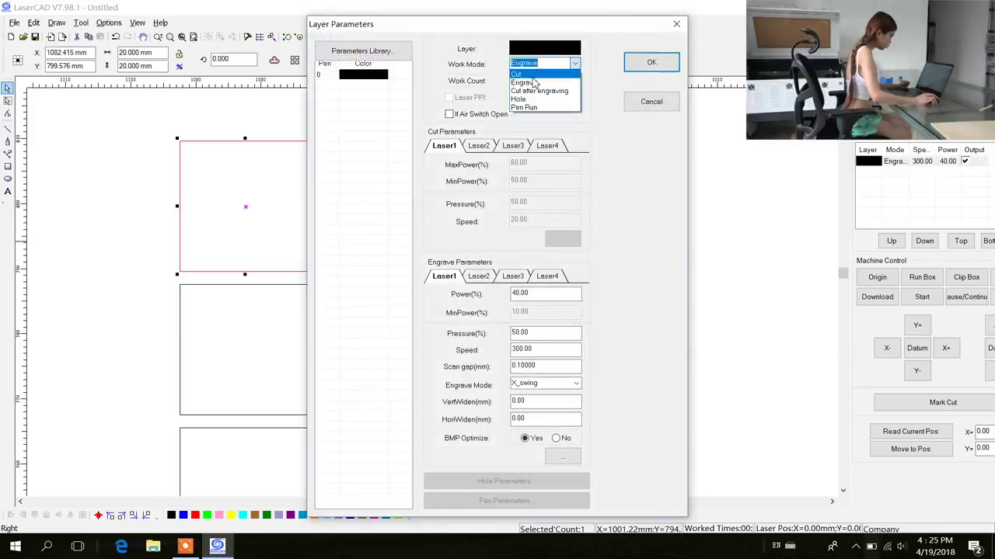
click(519, 74)
drag(575, 163, 481, 160)
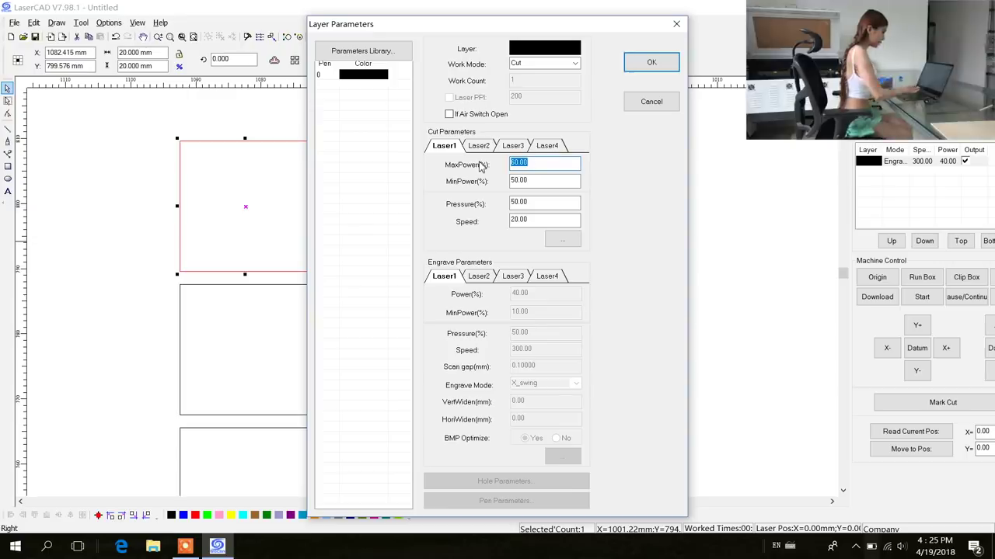
text(80)
drag(575, 180, 490, 182)
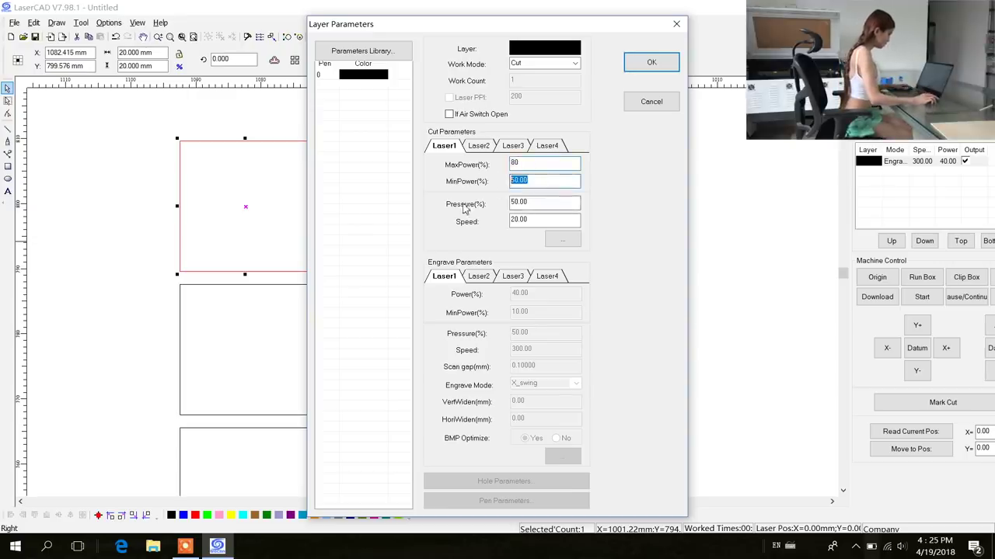
double_click(553, 222)
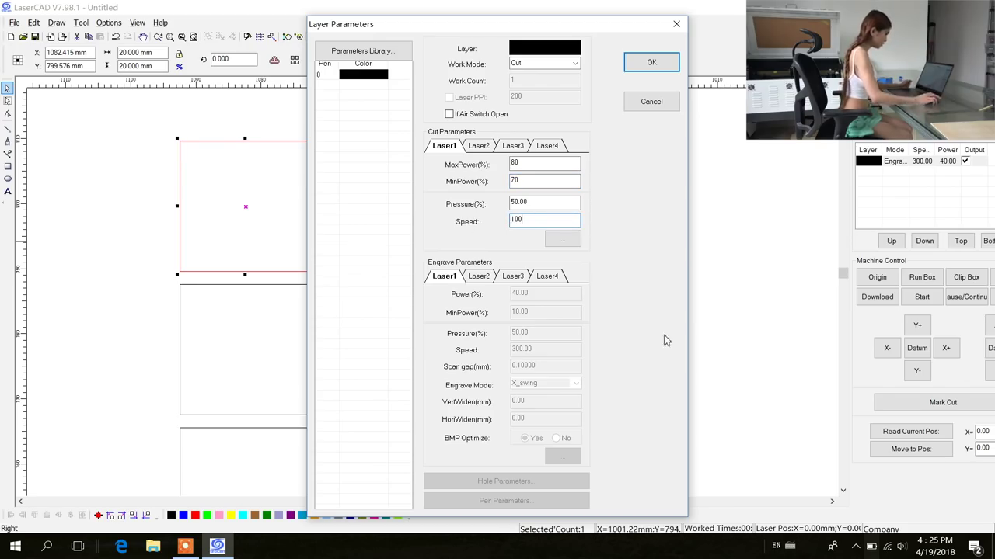
click(650, 62)
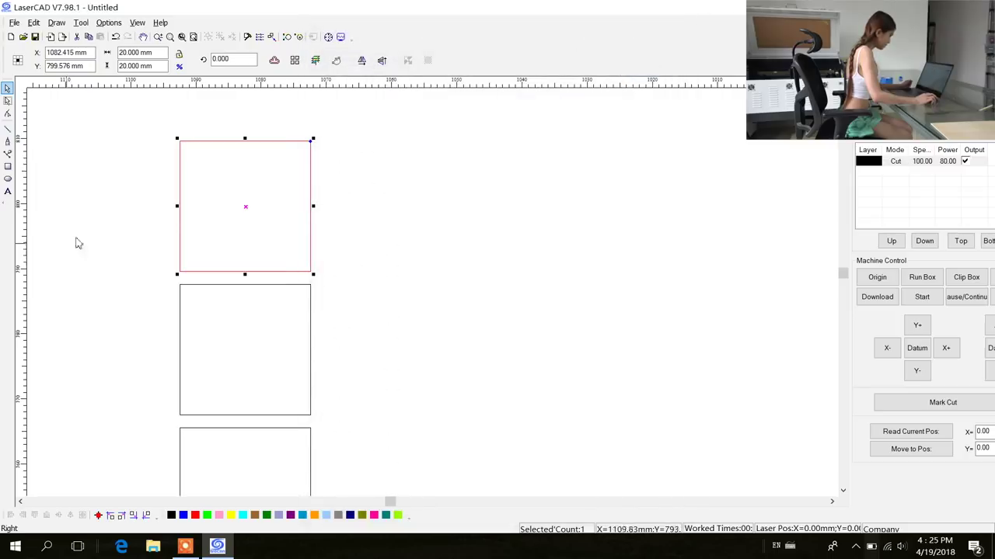
Assign the second square from the top to the blue layer
click(157, 390)
drag(160, 301, 340, 406)
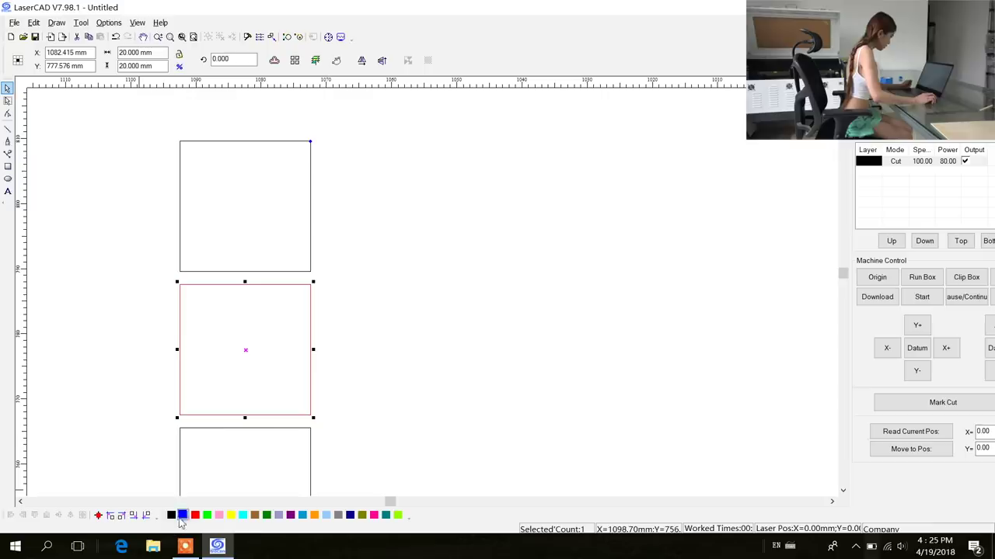
click(182, 517)
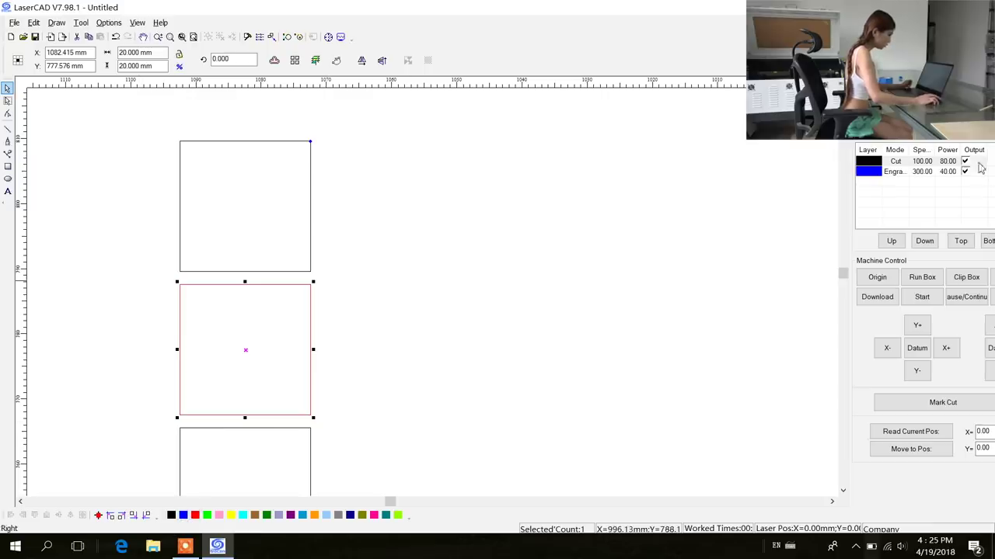
Set the blue layer to Cut mode with 80% maximum power, 70% minimum power and a speed of 80
double_click(925, 172)
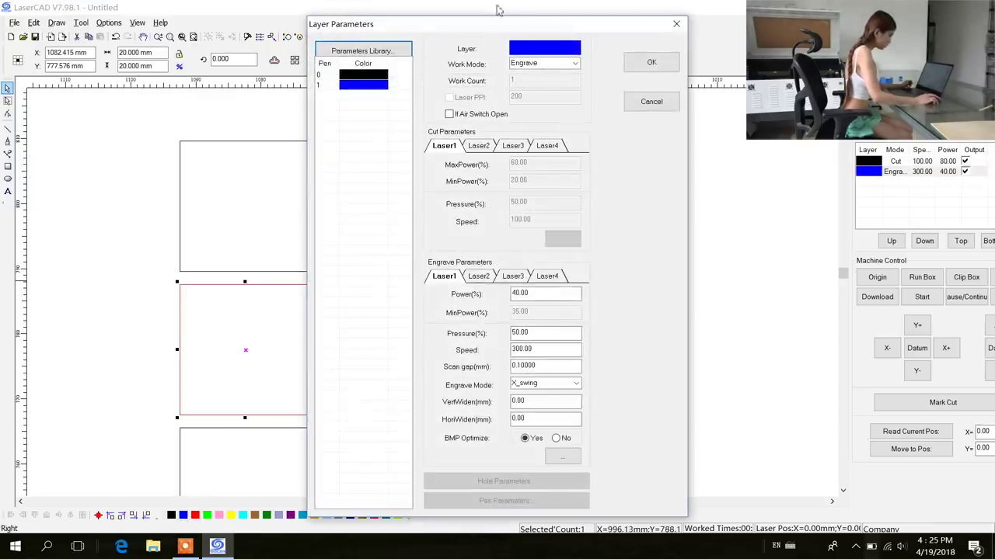
click(574, 65)
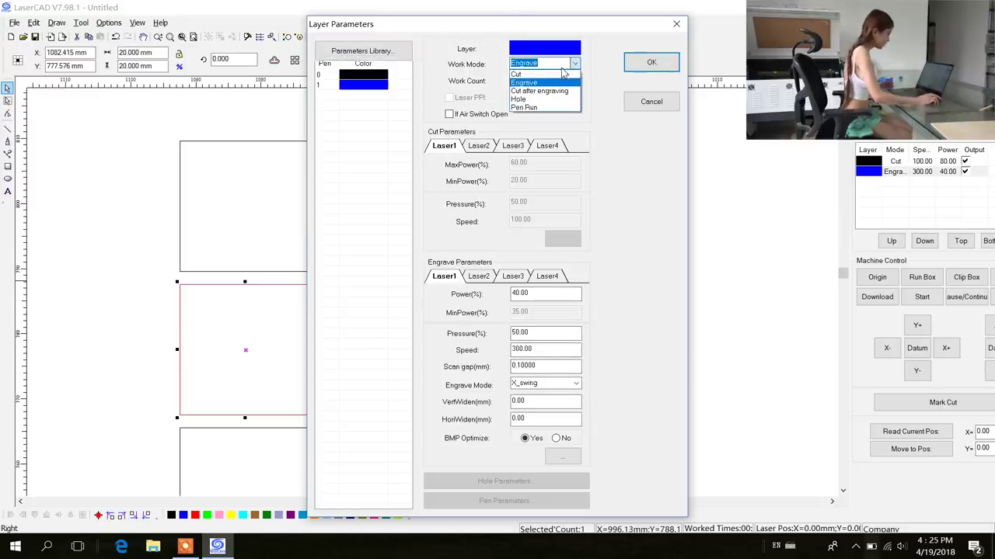
click(558, 76)
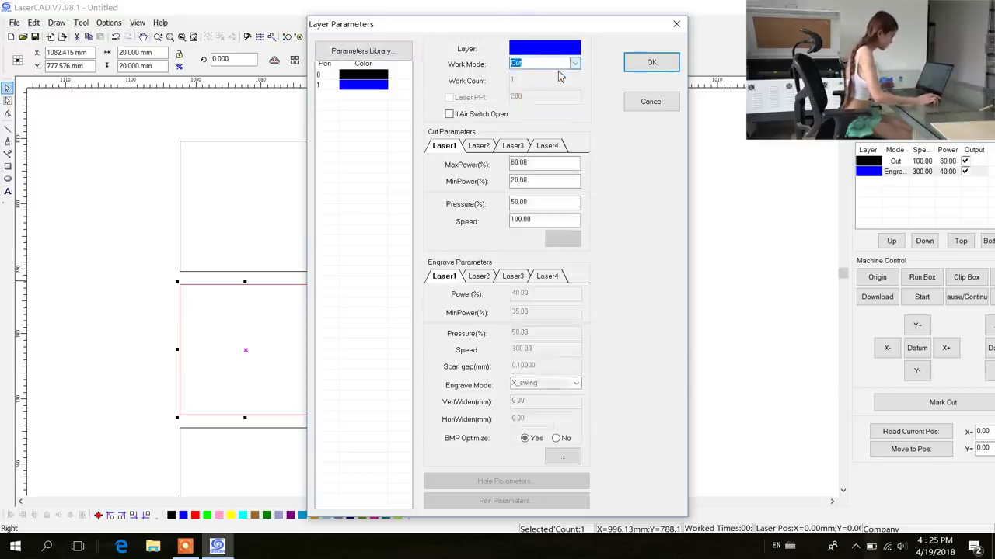
drag(532, 163, 486, 163)
text(80)
drag(548, 179, 420, 180)
text(70)
drag(541, 220, 456, 249)
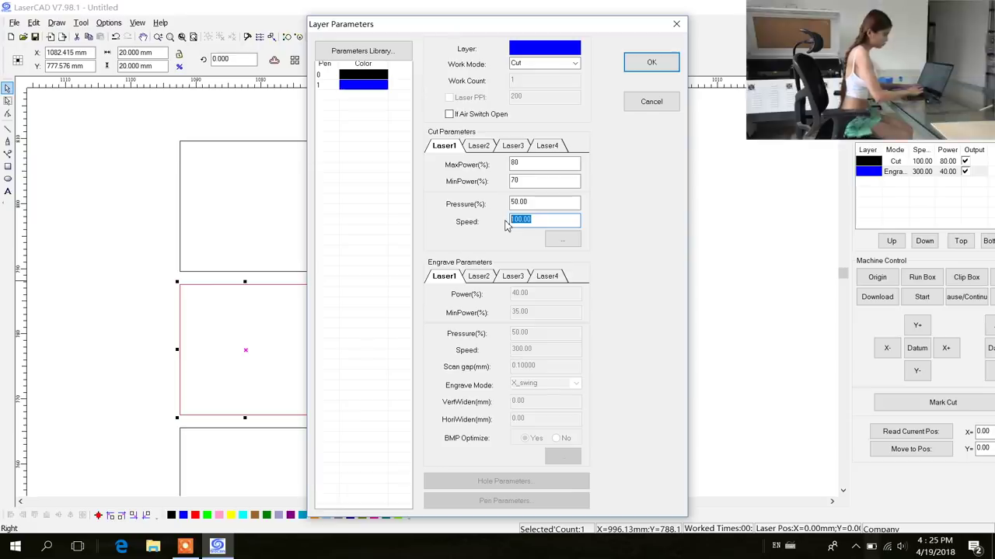
click(643, 62)
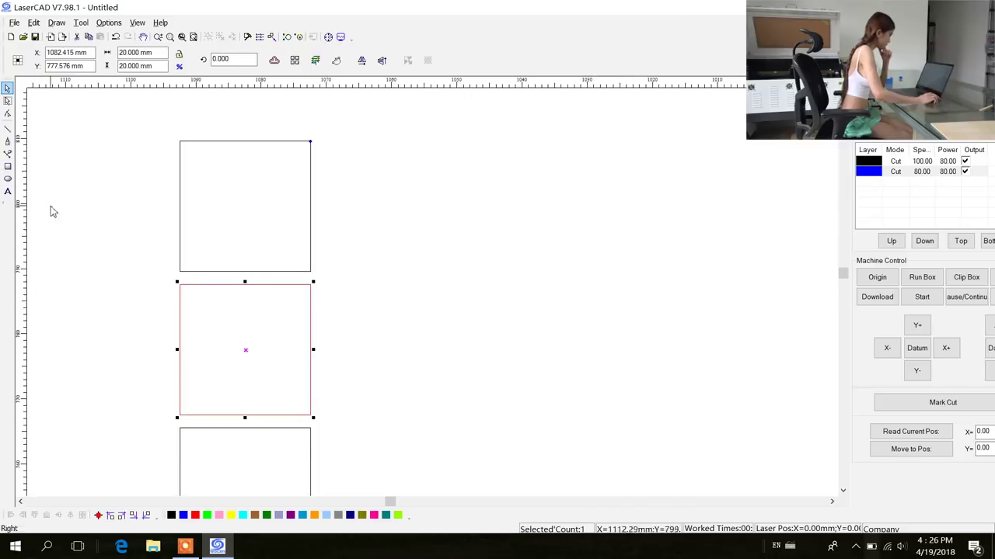
Assign the third square from the top to the red layer
click(369, 348)
click(842, 491)
click(842, 491)
click(842, 491)
click(842, 491)
click(842, 491)
click(843, 491)
drag(149, 367, 351, 458)
click(195, 516)
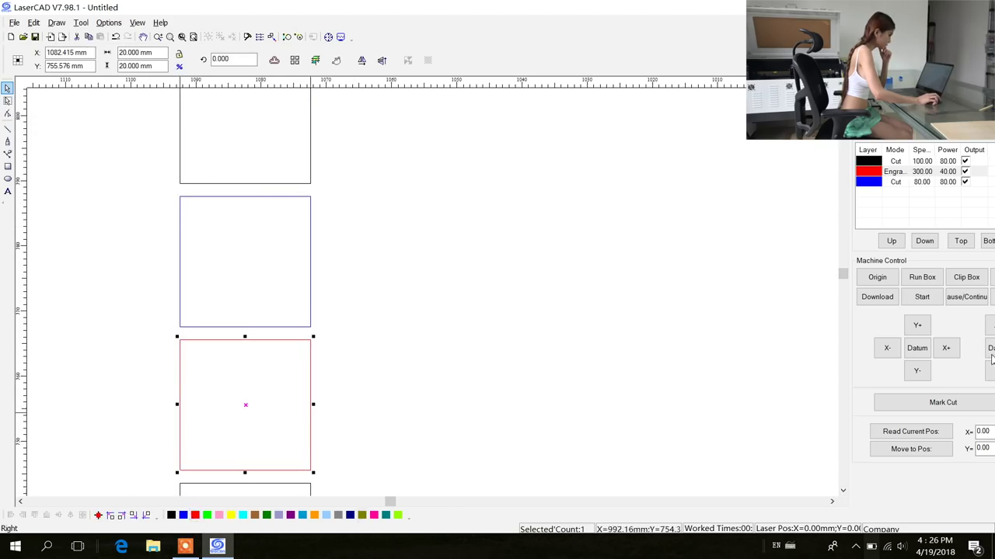
Set the red layer to Cut mode with 80% maximum power, 70% minimum power and a speed of 60
double_click(914, 176)
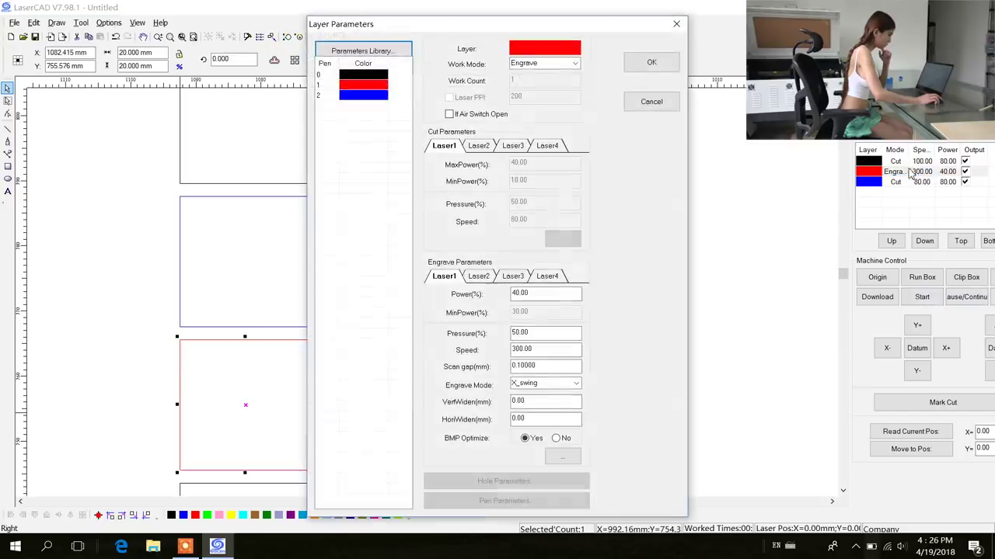
click(575, 64)
click(569, 75)
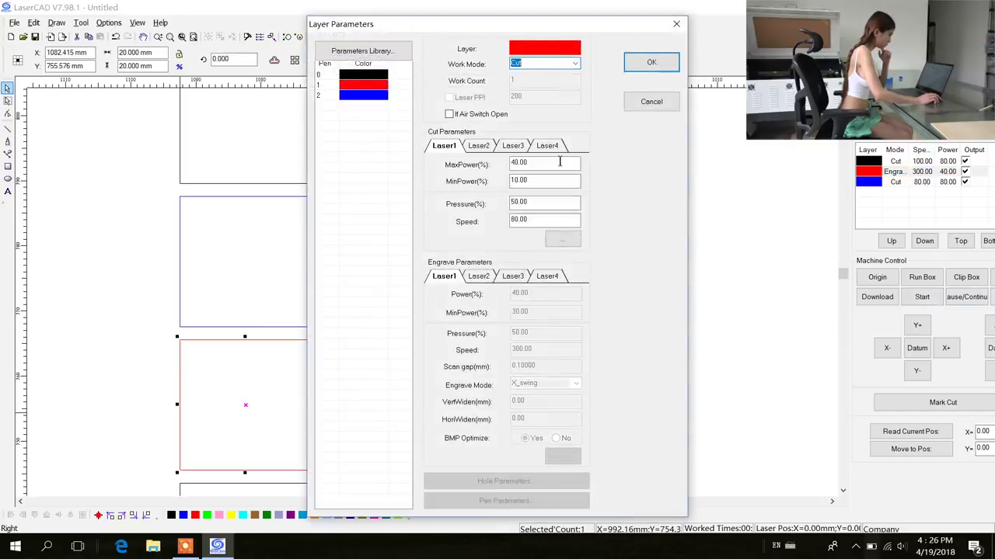
double_click(572, 164)
text(80)
double_click(565, 183)
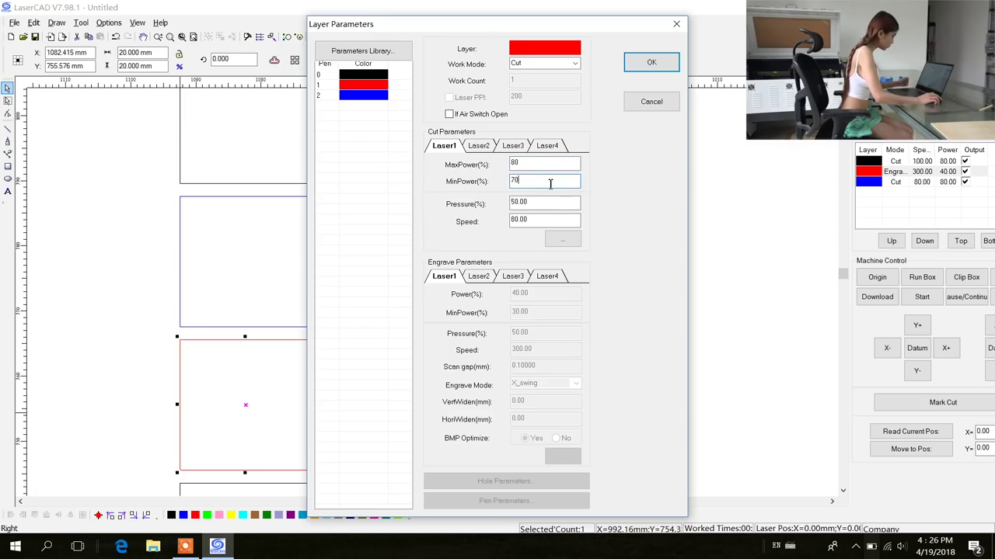
double_click(542, 221)
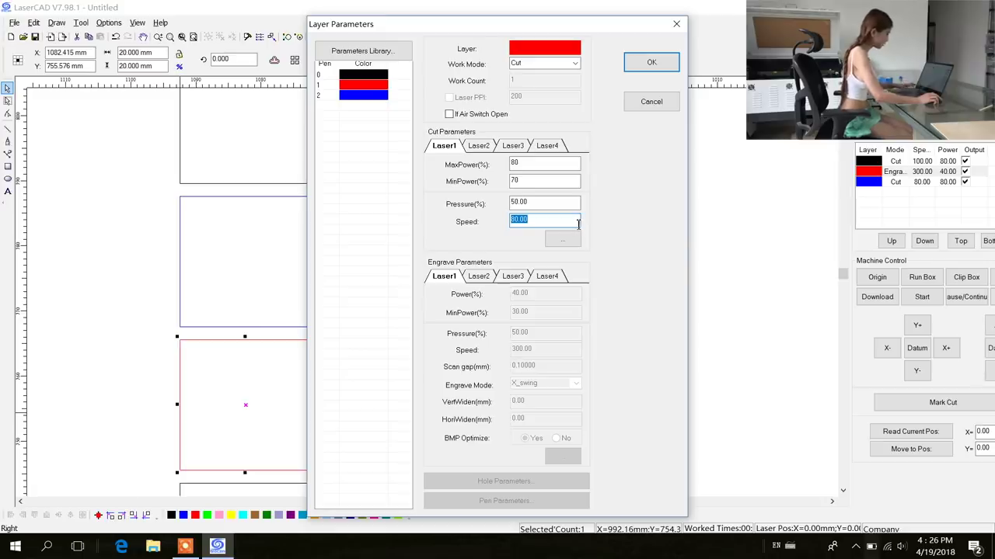
click(638, 67)
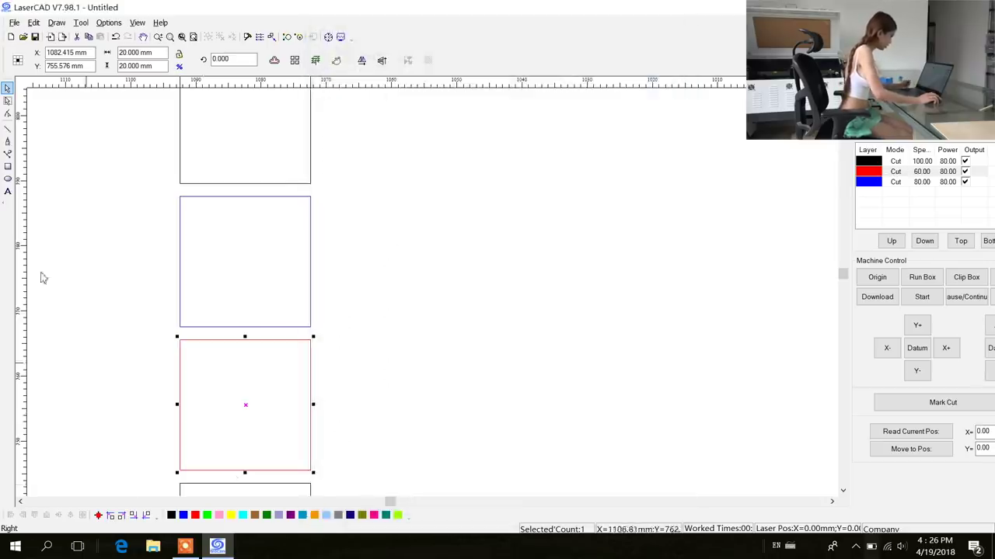
Assign the fourth square from the top to the green layer
click(77, 251)
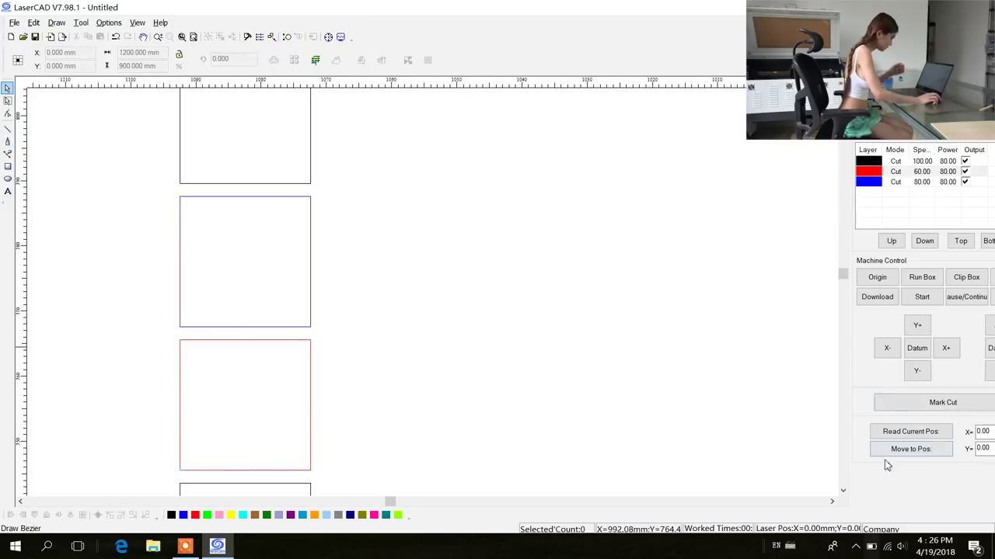
drag(844, 495, 842, 493)
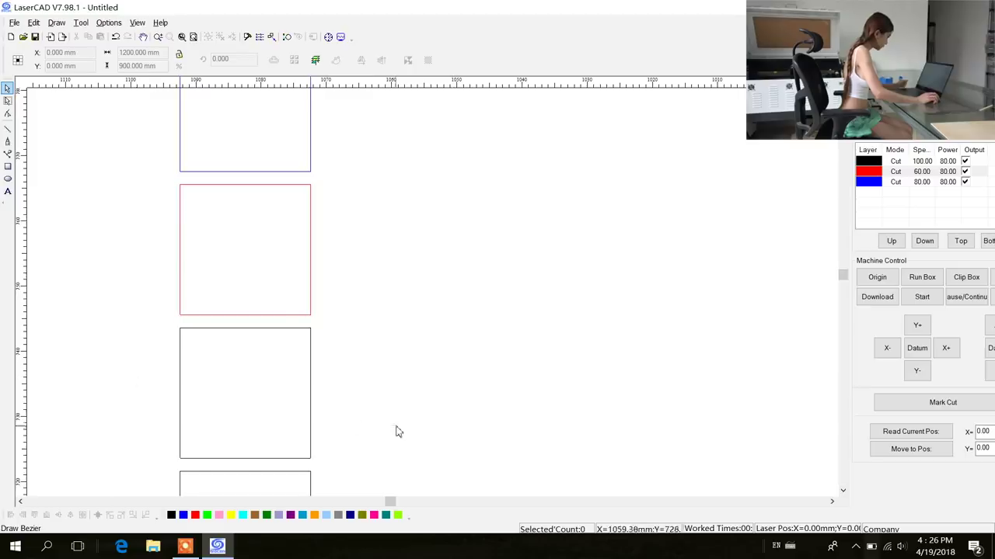
click(310, 457)
click(206, 515)
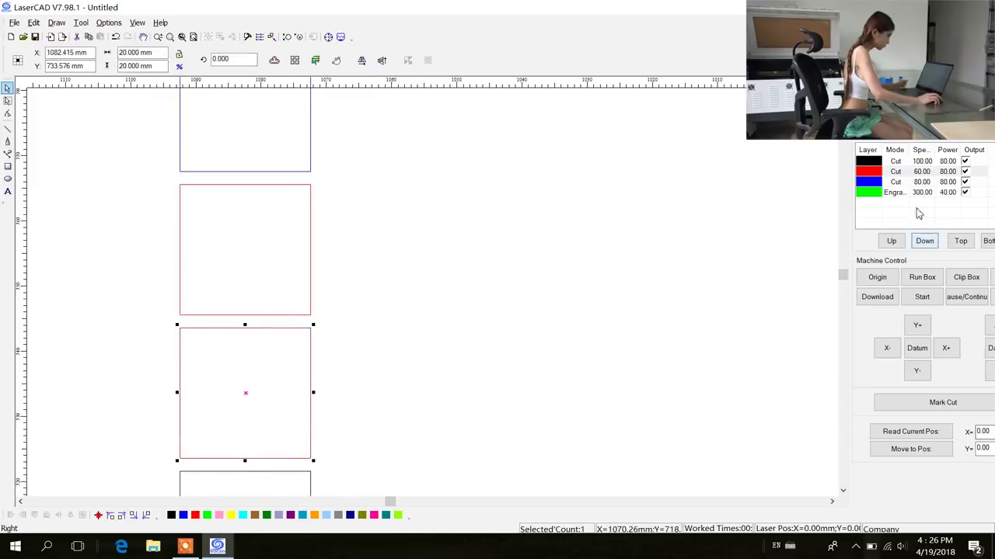
Set the green layer to Cut mode with 80% maximum power, 70% minimum power and a speed of 40
double_click(902, 193)
click(575, 65)
click(536, 75)
text(8)
key(Tab)
text(70)
key(Tab)
key(Tab)
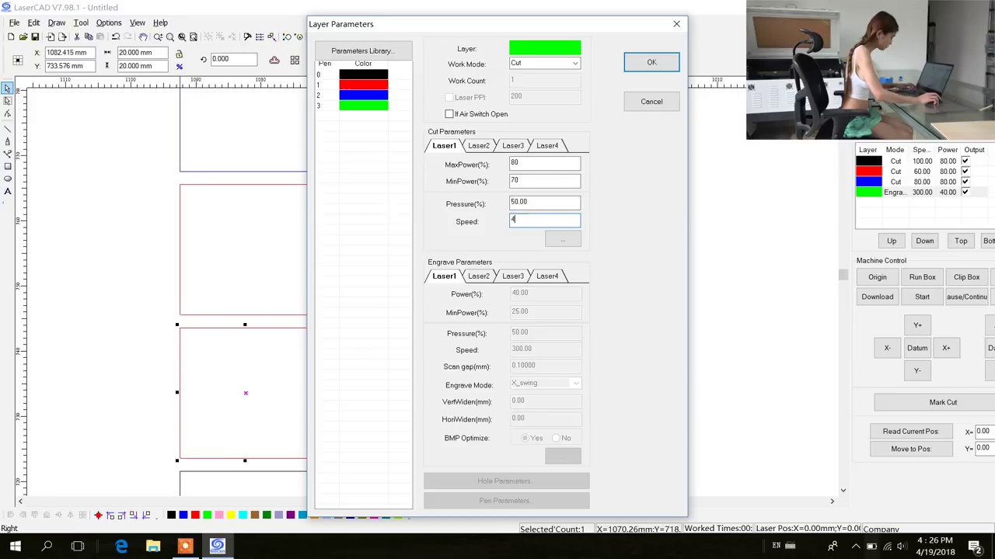
click(638, 62)
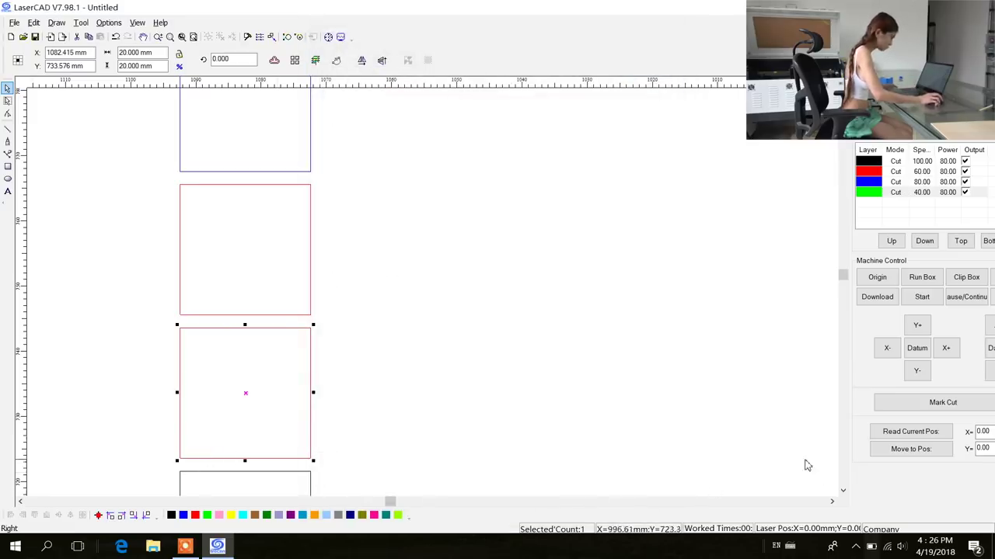
Assign the fifth, bottommost square to the pink layer
click(844, 493)
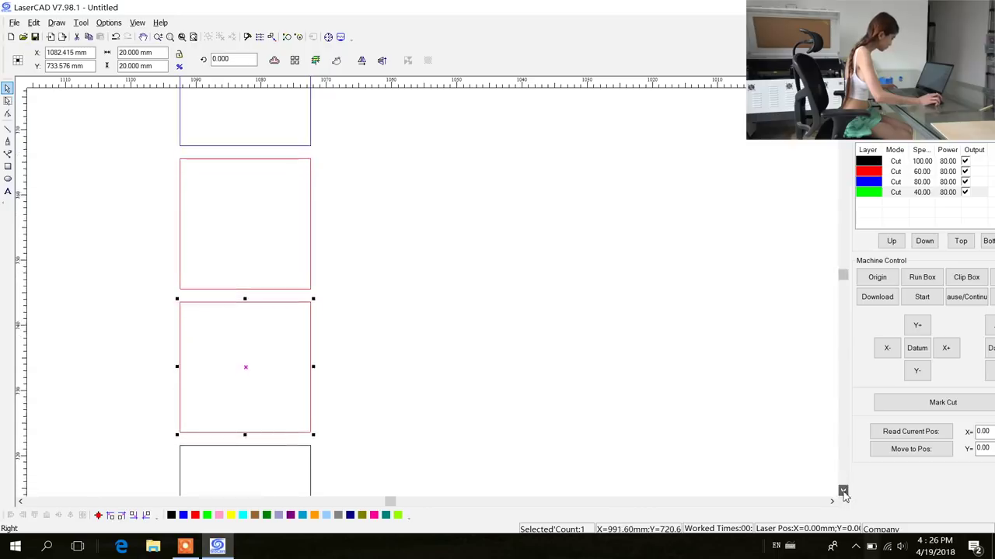
click(256, 444)
drag(173, 436, 354, 480)
click(220, 515)
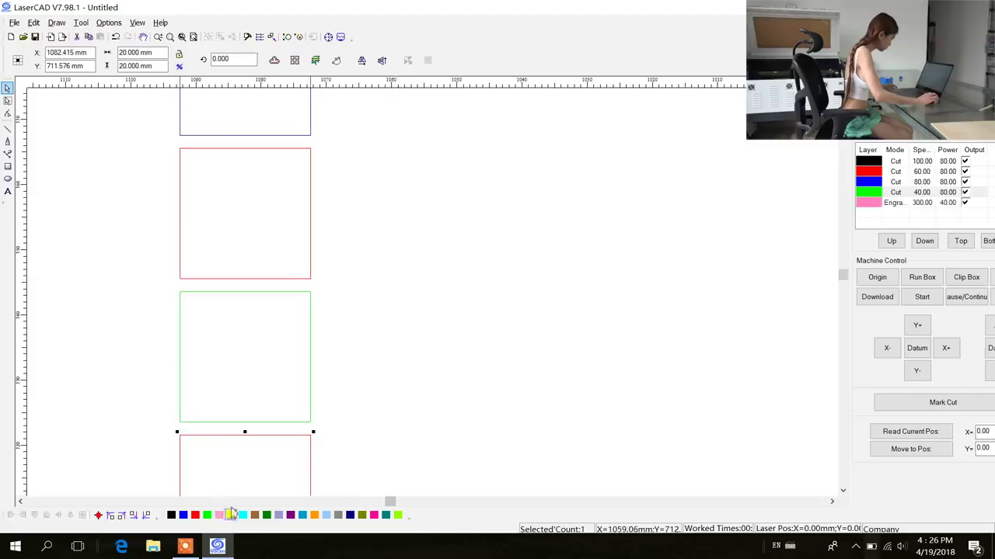
Set the pink layer to Cut mode with 80% maximum power, 70% minimum power and a speed of 20
click(906, 205)
double_click(906, 205)
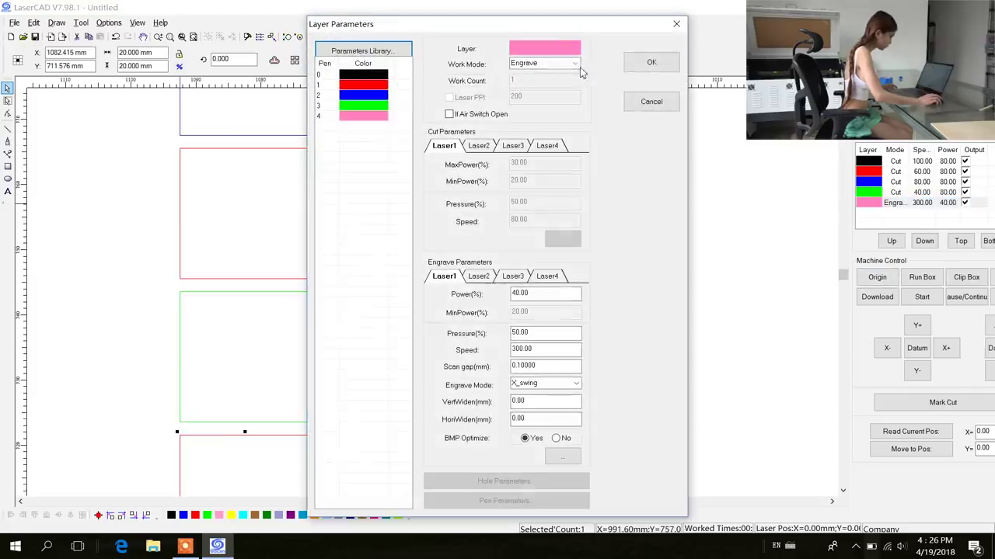
click(568, 66)
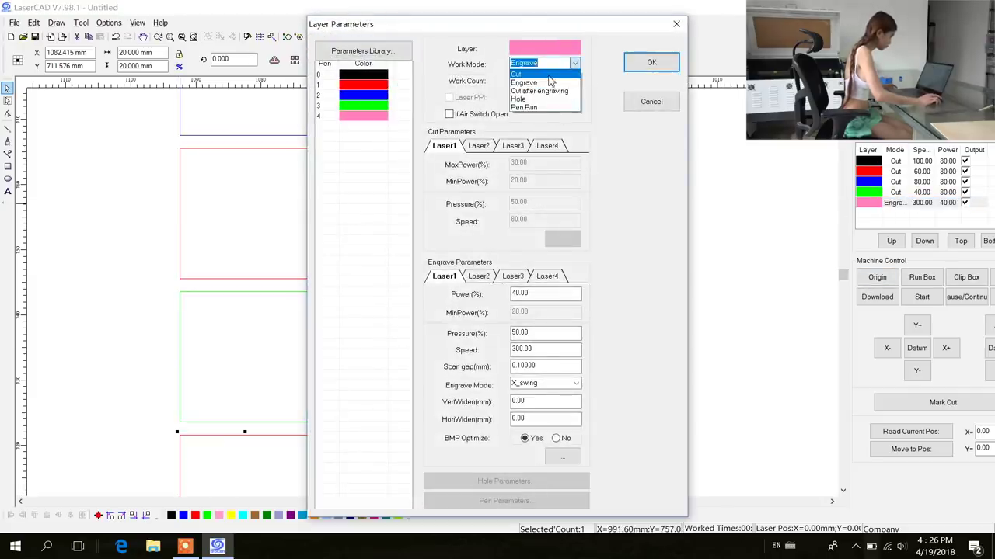
click(544, 74)
key(Tab)
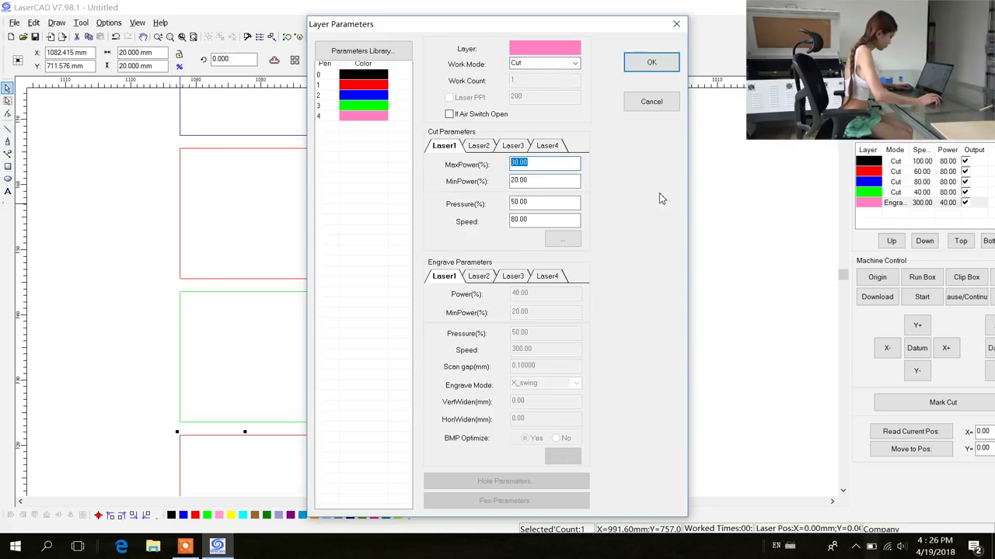
key(Tab)
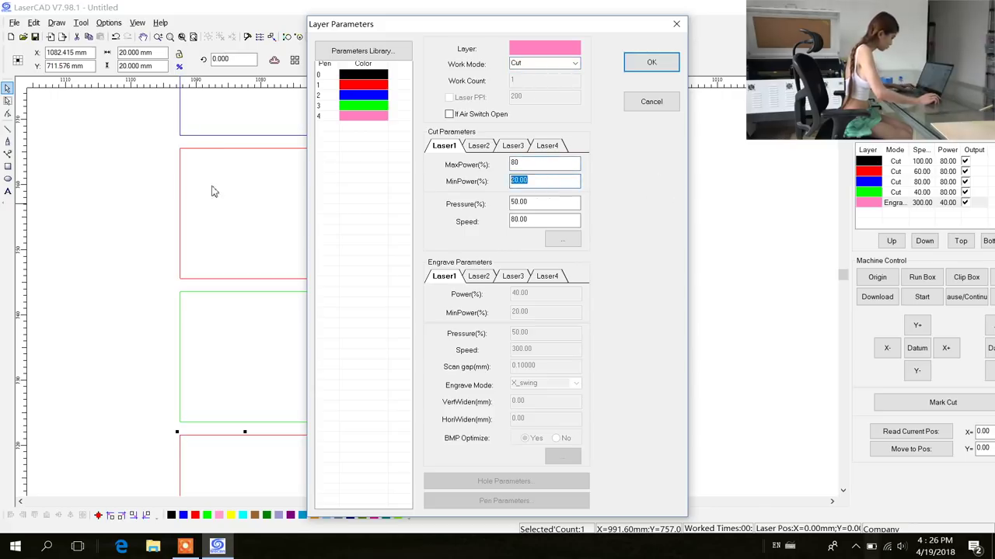
double_click(543, 222)
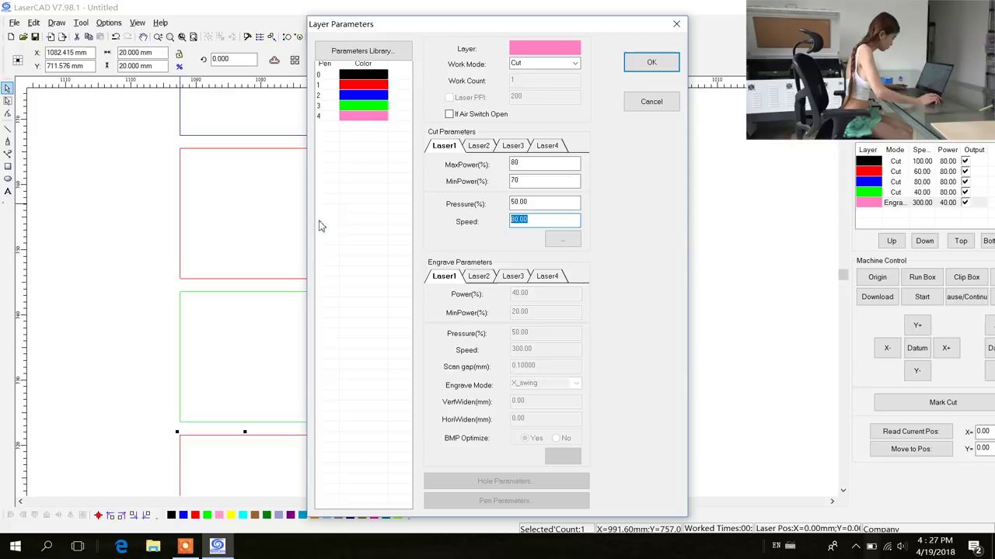
click(652, 65)
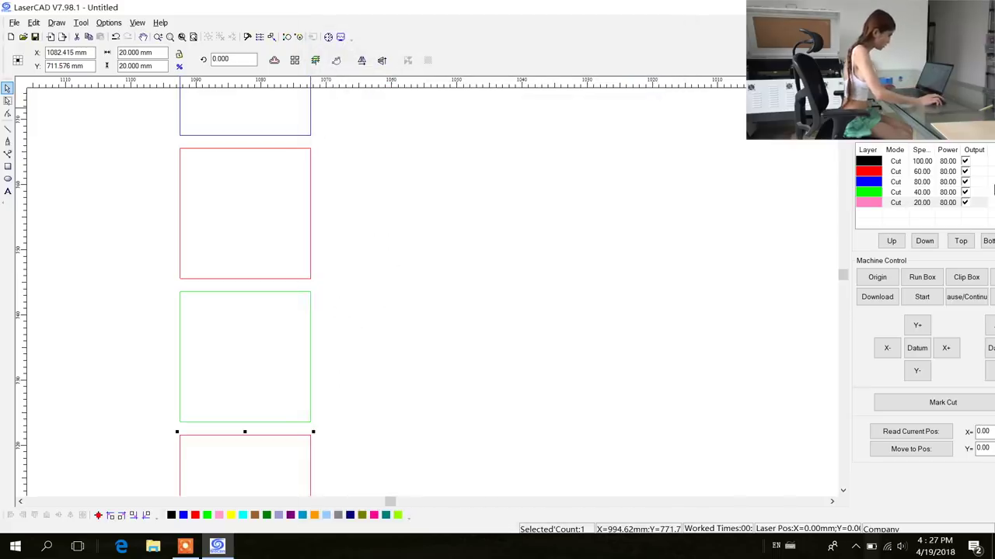
Review the power and speed parameters of the black, red, blue, green and pink layers one by one
double_click(924, 163)
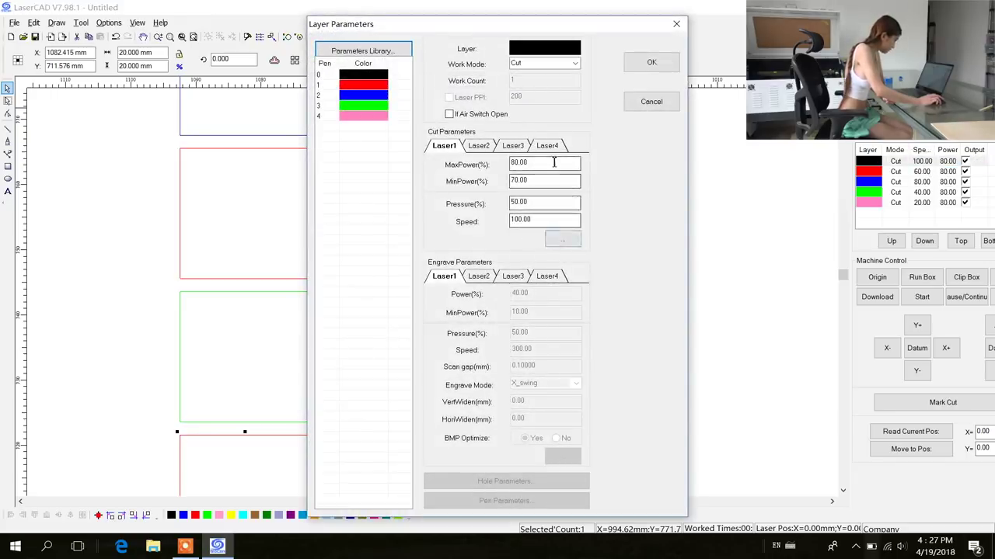
click(675, 25)
double_click(909, 172)
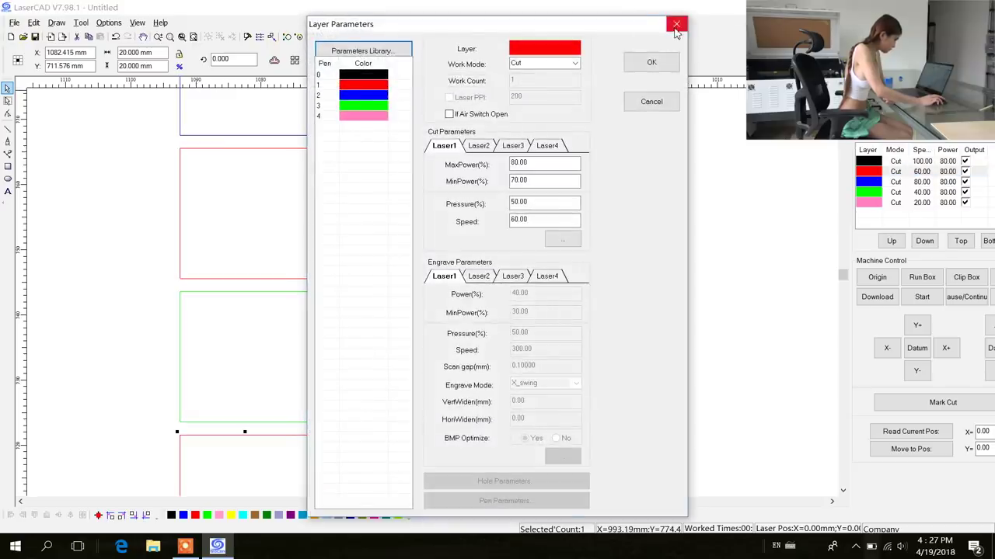
click(675, 24)
double_click(909, 182)
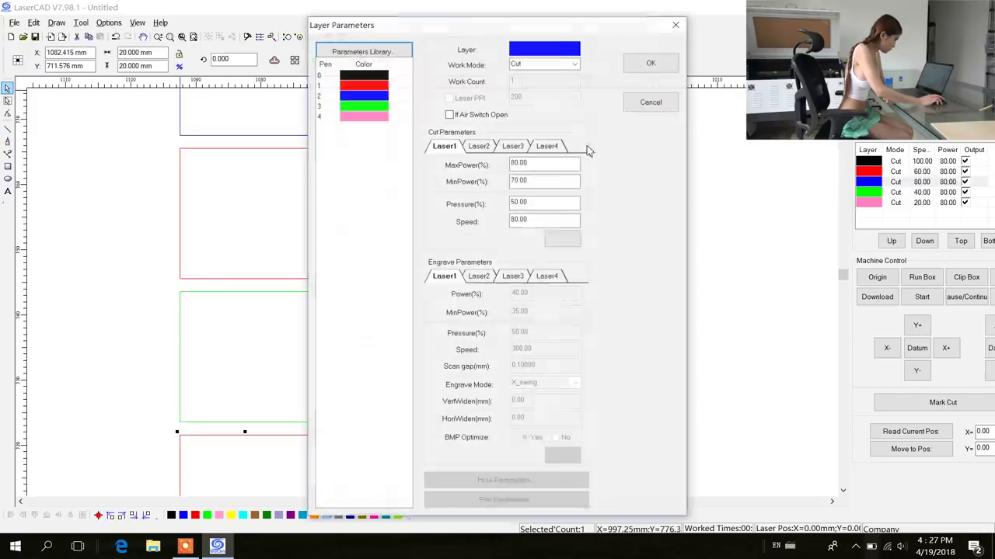
click(675, 24)
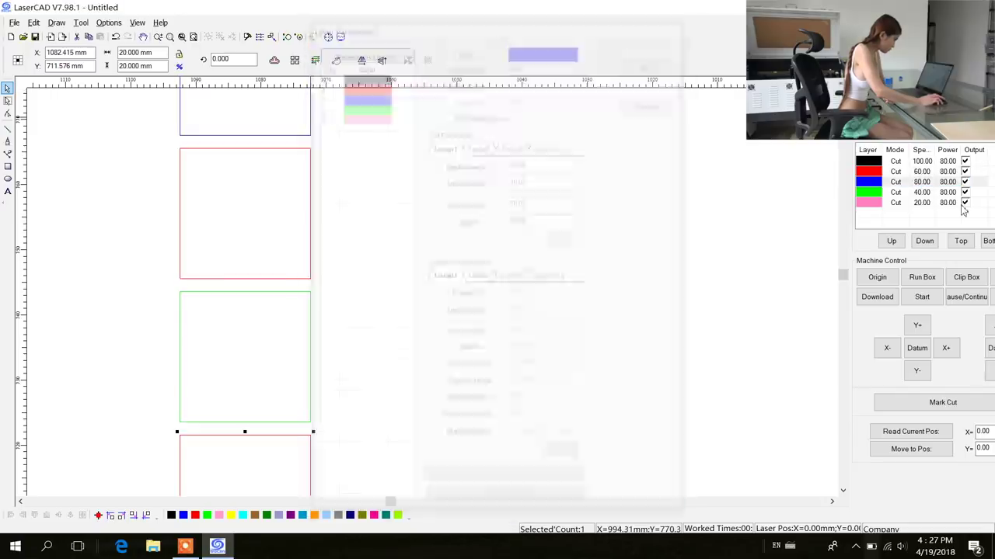
double_click(925, 193)
click(675, 24)
double_click(914, 203)
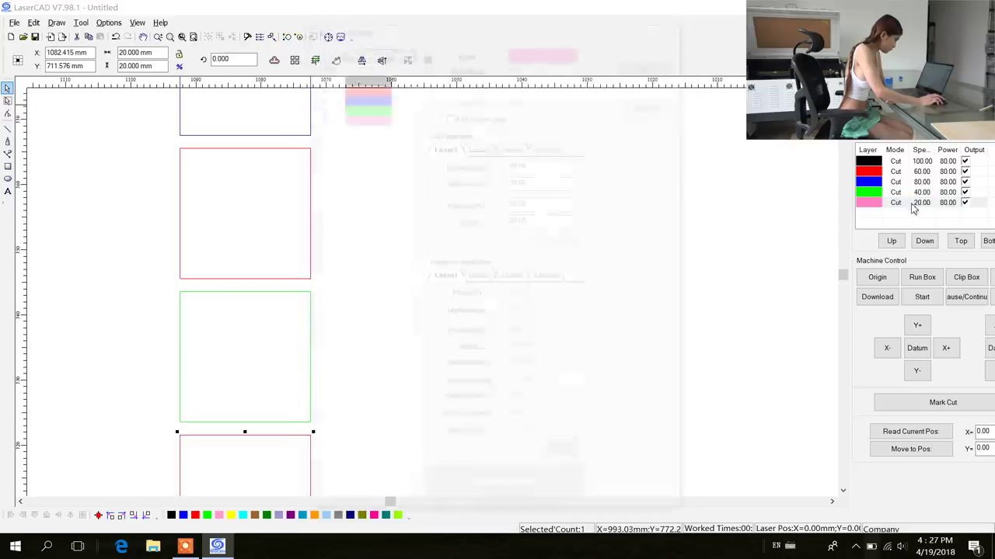
click(672, 28)
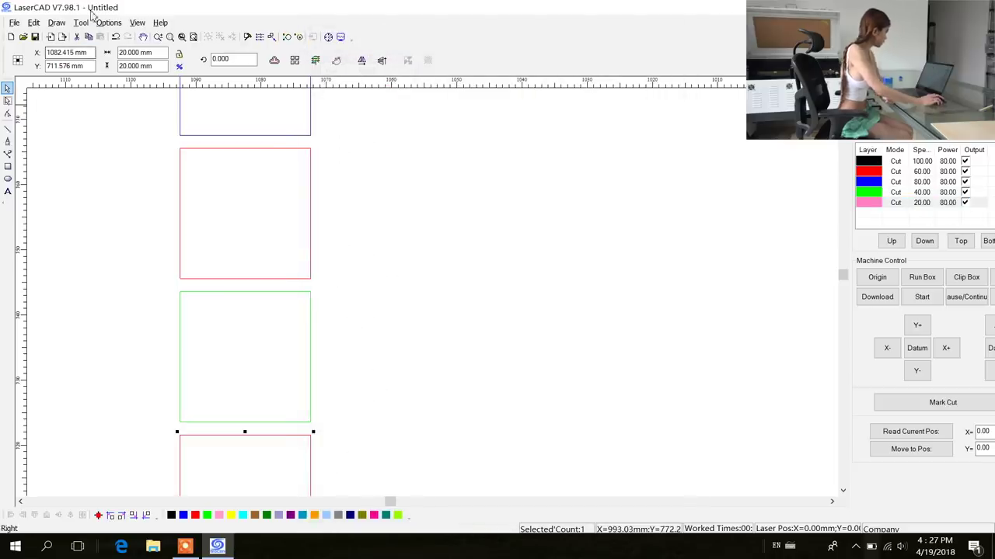
Download the current document to the laser machine under the name UNTITLED and close the download dialog
click(865, 298)
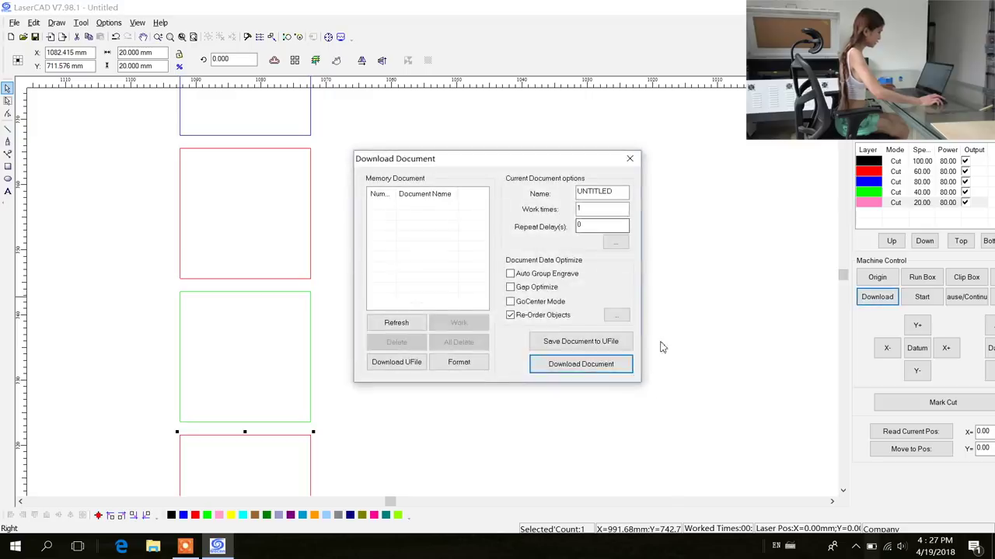
click(583, 365)
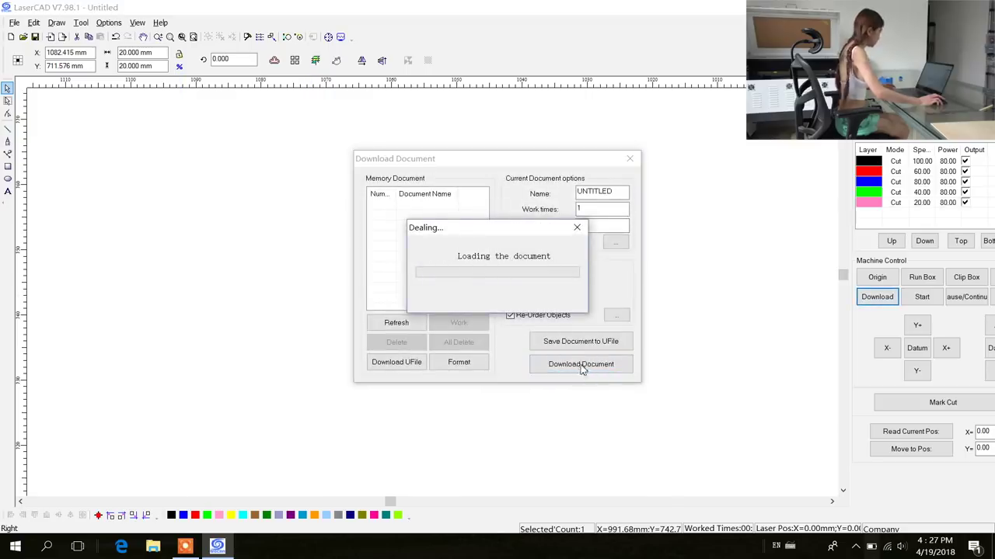
click(579, 233)
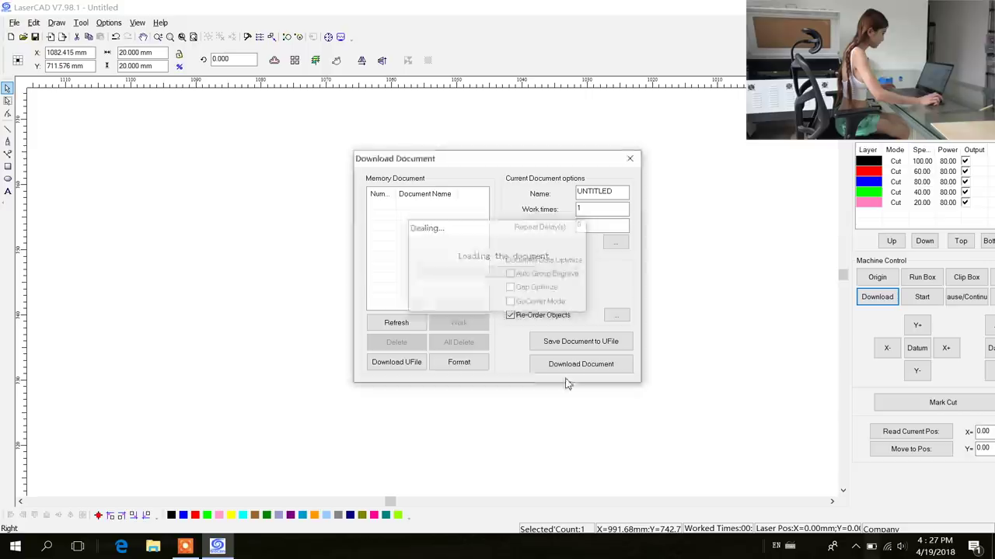
click(539, 301)
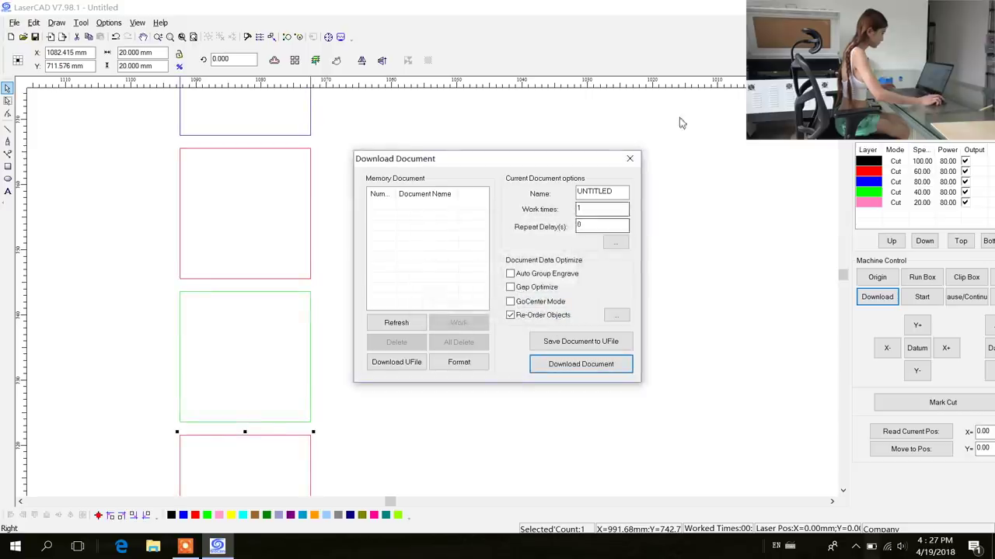
click(630, 159)
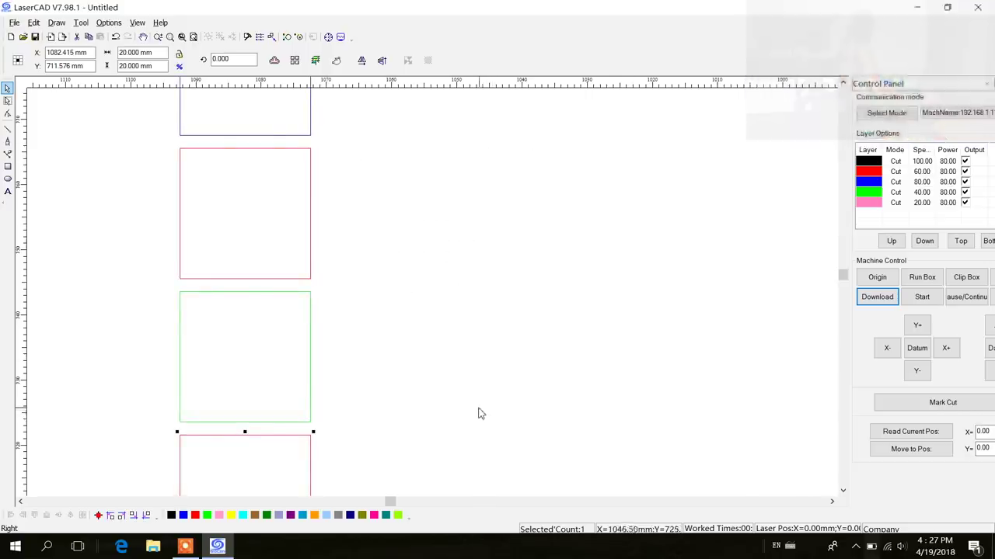